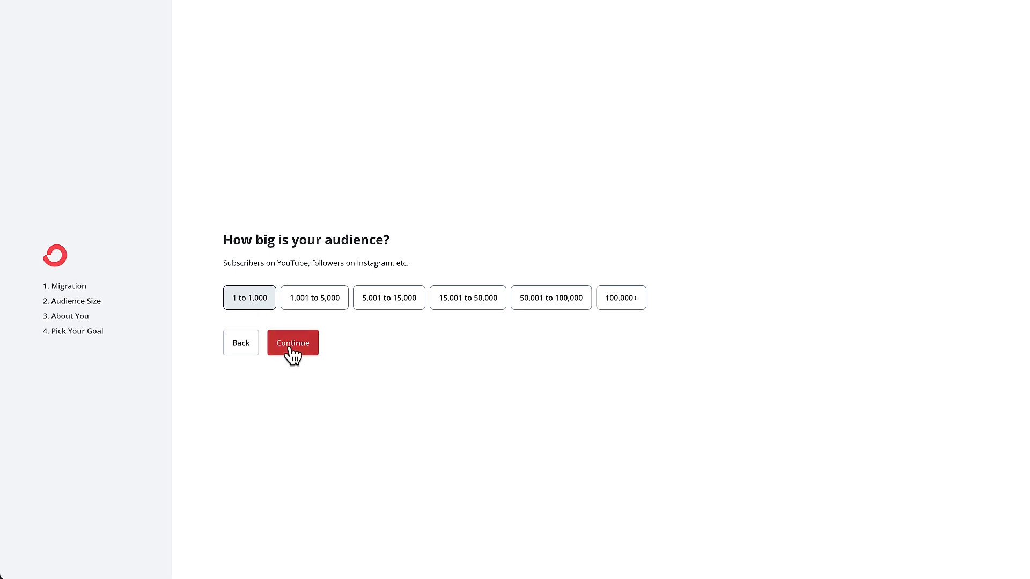
# Step: Finish the onboarding questionnaire with a 1 to 1,000 audience, the prefilled business name and domain, and Earn an income as the goal
pyautogui.click(290, 346)
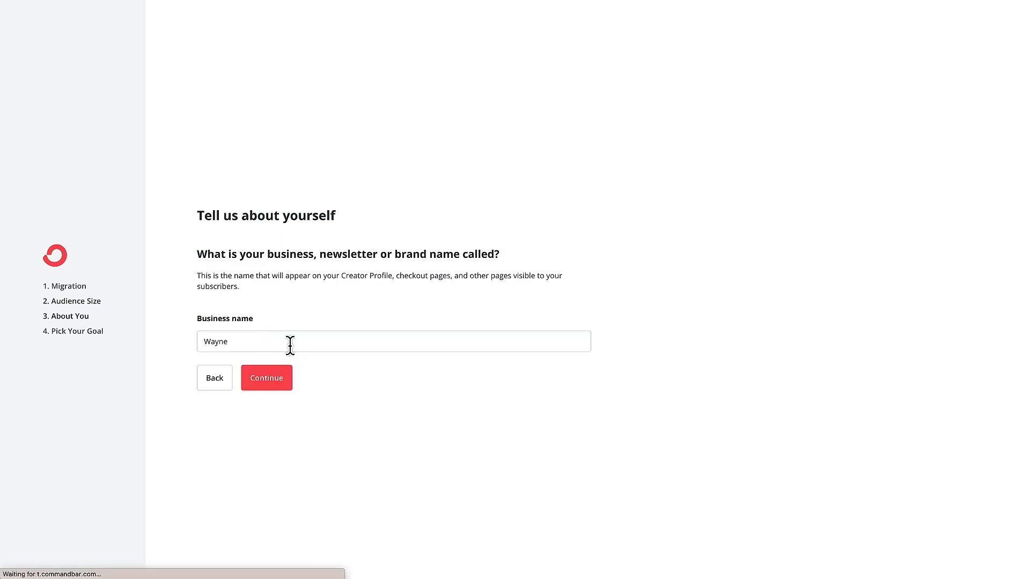
pyautogui.click(272, 394)
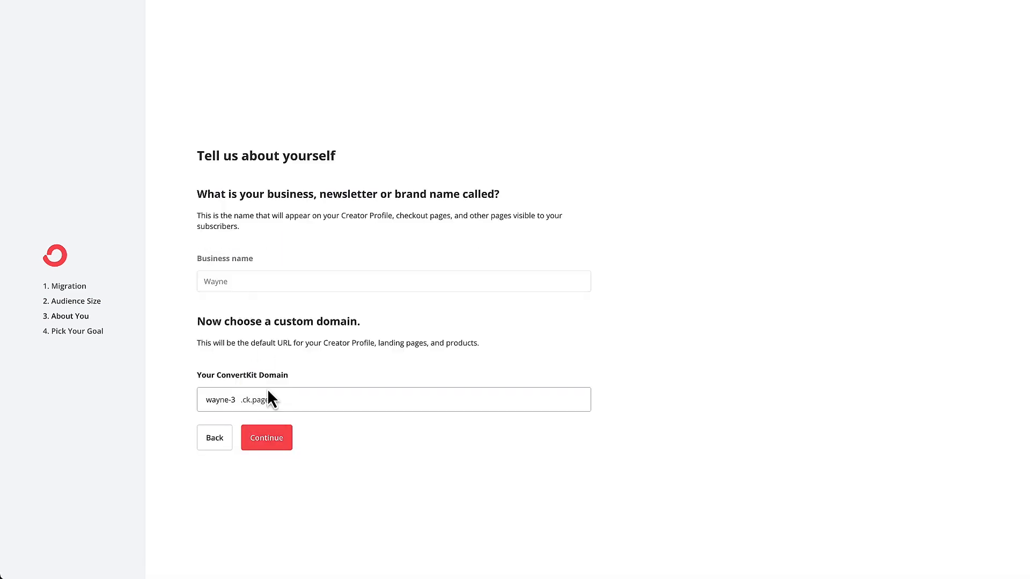
pyautogui.click(268, 445)
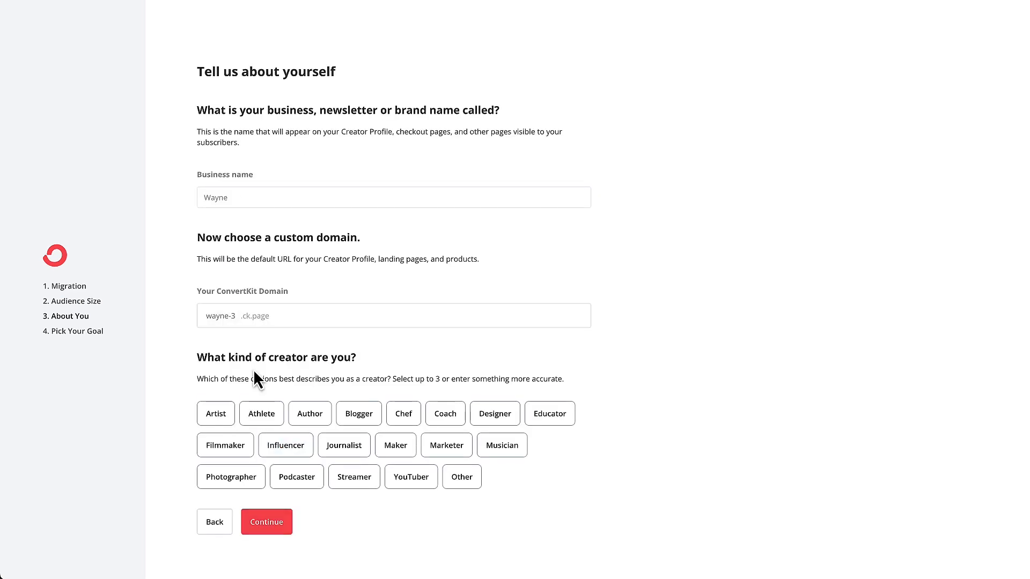
pyautogui.click(272, 523)
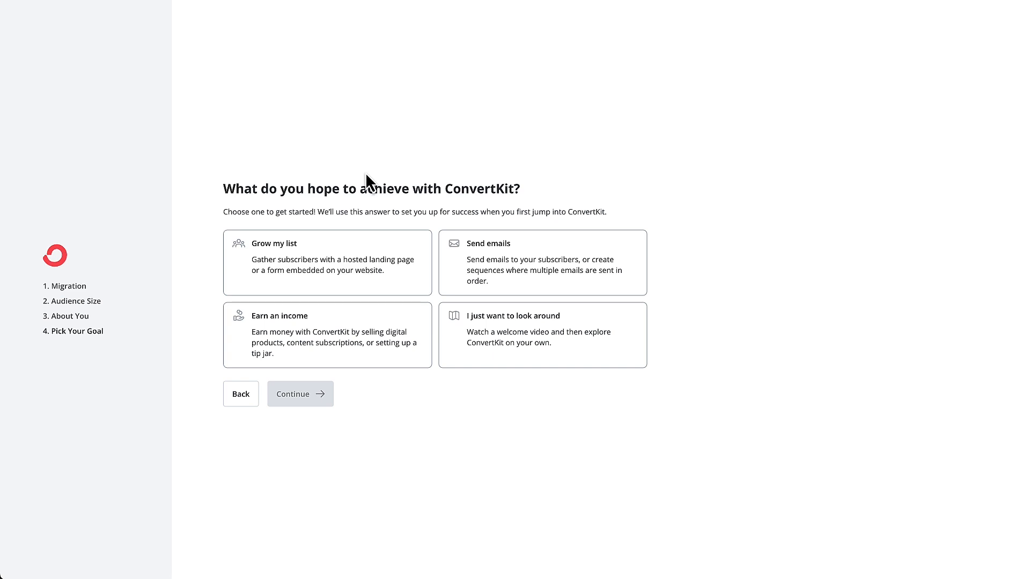
pyautogui.click(341, 344)
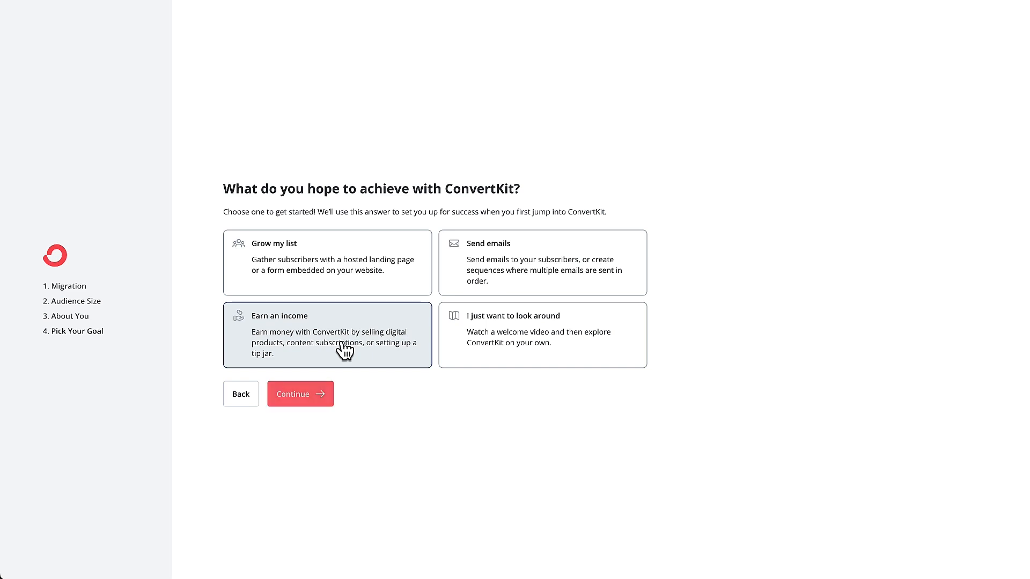
pyautogui.click(316, 397)
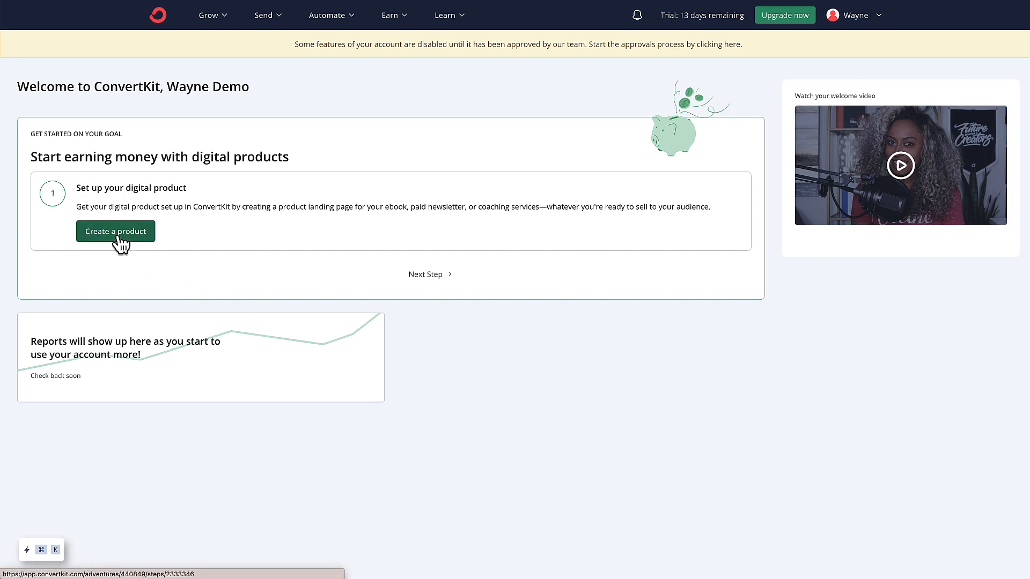
pyautogui.click(400, 19)
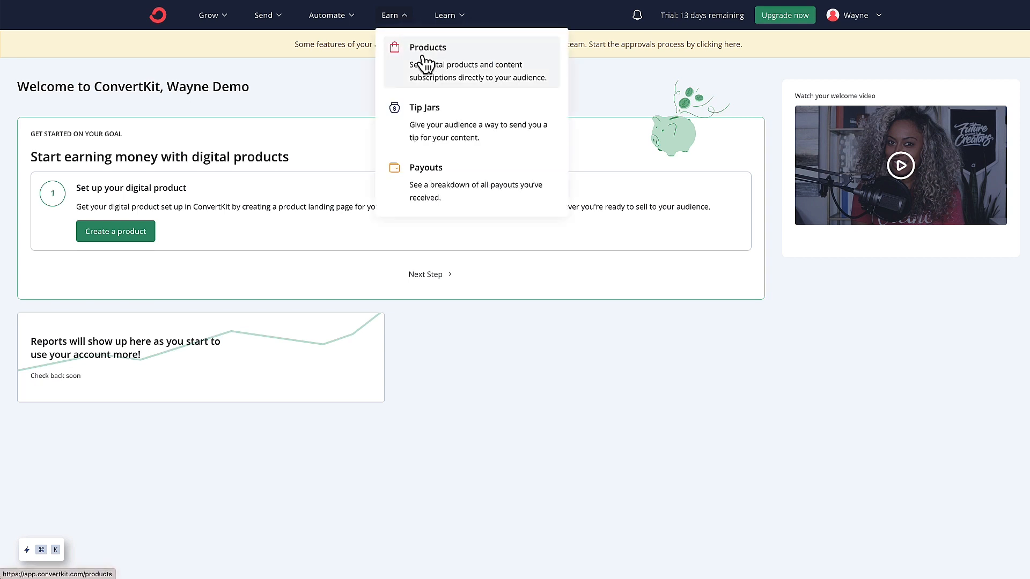
pyautogui.click(276, 265)
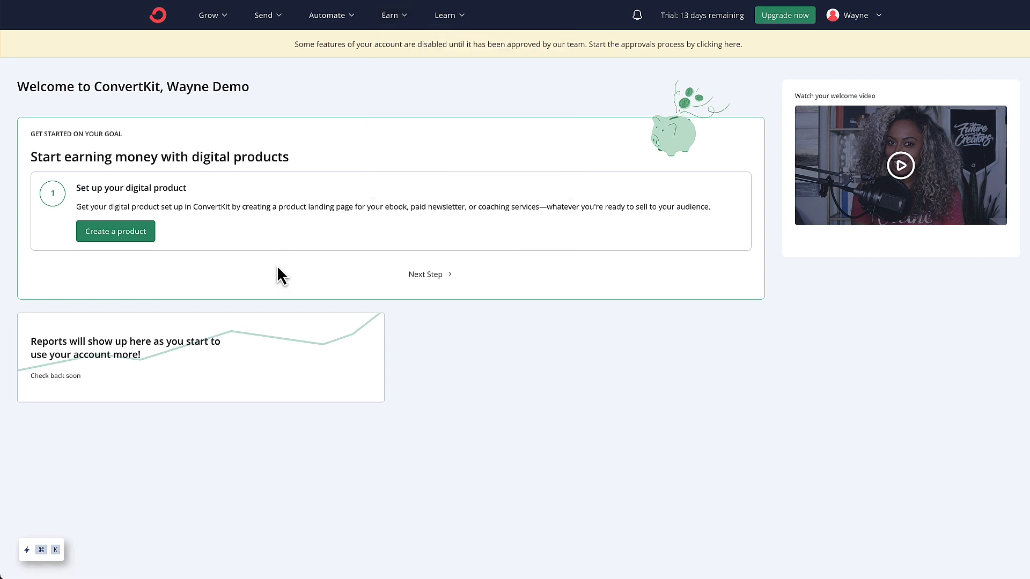
# Step: Start a new one-time product named "Demo Product" with a standard fixed price of 20 US dollars
pyautogui.click(115, 236)
pyautogui.write('Demo Product')
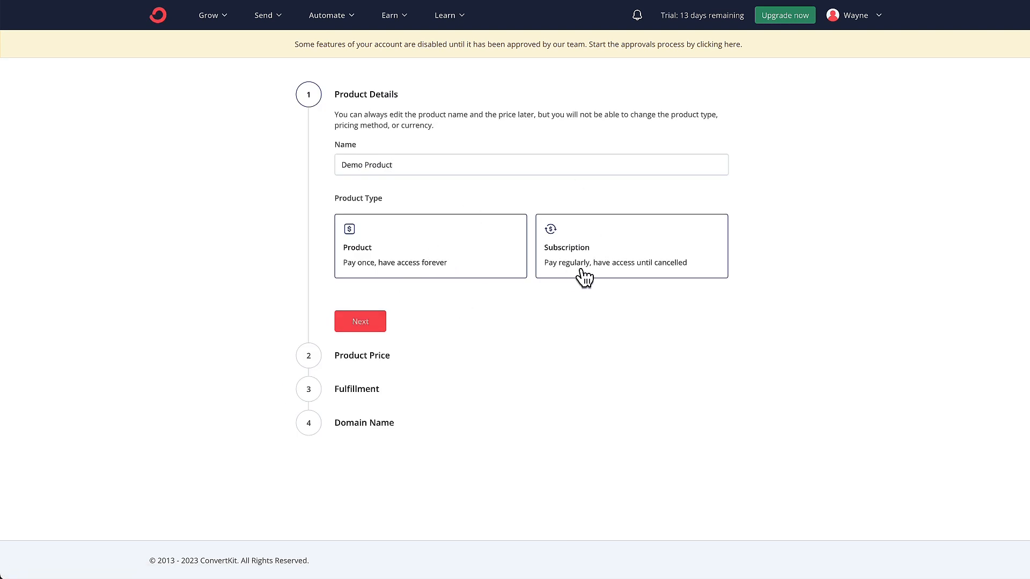
pyautogui.click(362, 327)
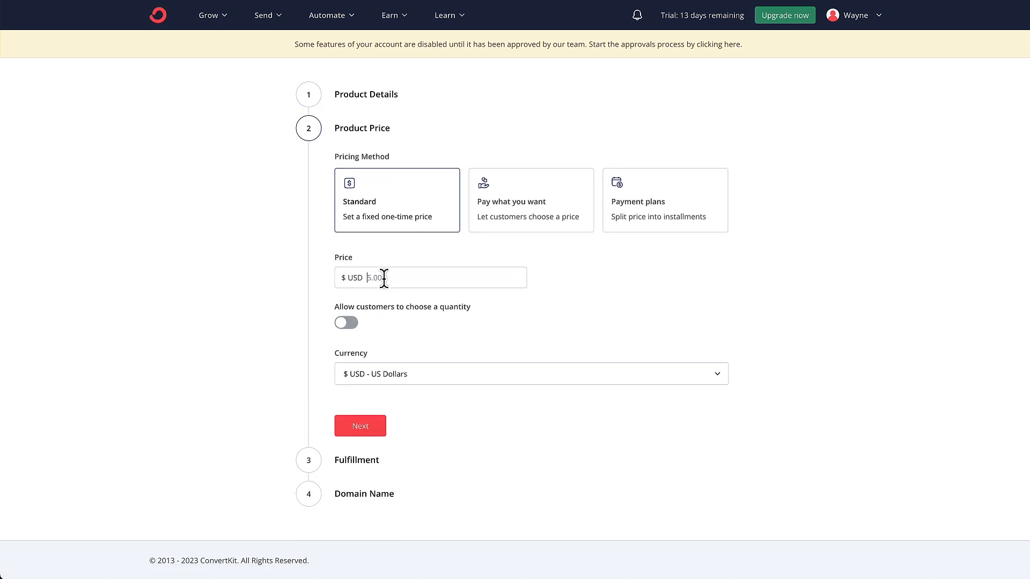
pyautogui.write('20')
pyautogui.click(367, 425)
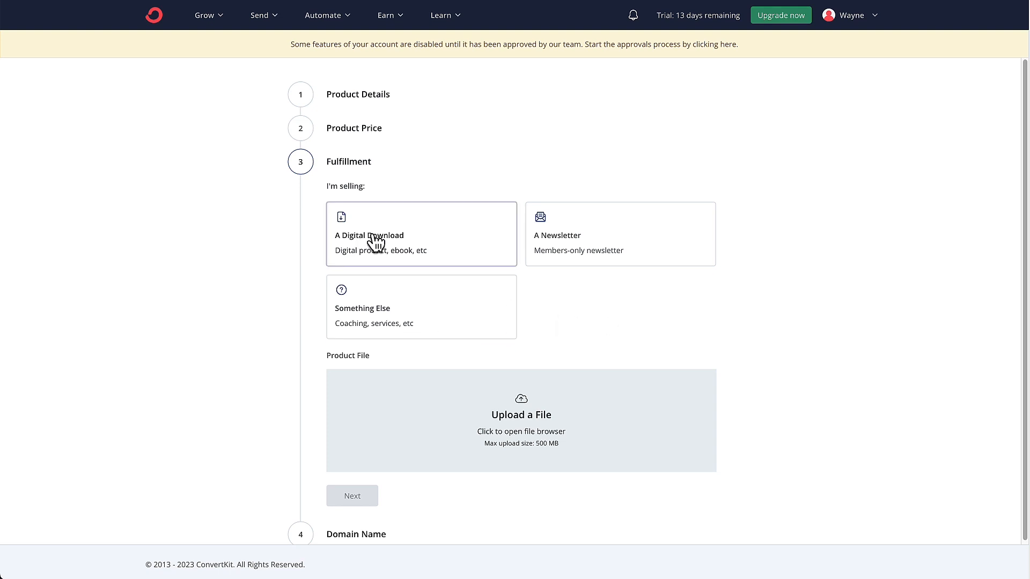
# Step: Upload cbw-logo-round-3.png as the digital download file and create the product with the default domain and page URL
pyautogui.click(523, 412)
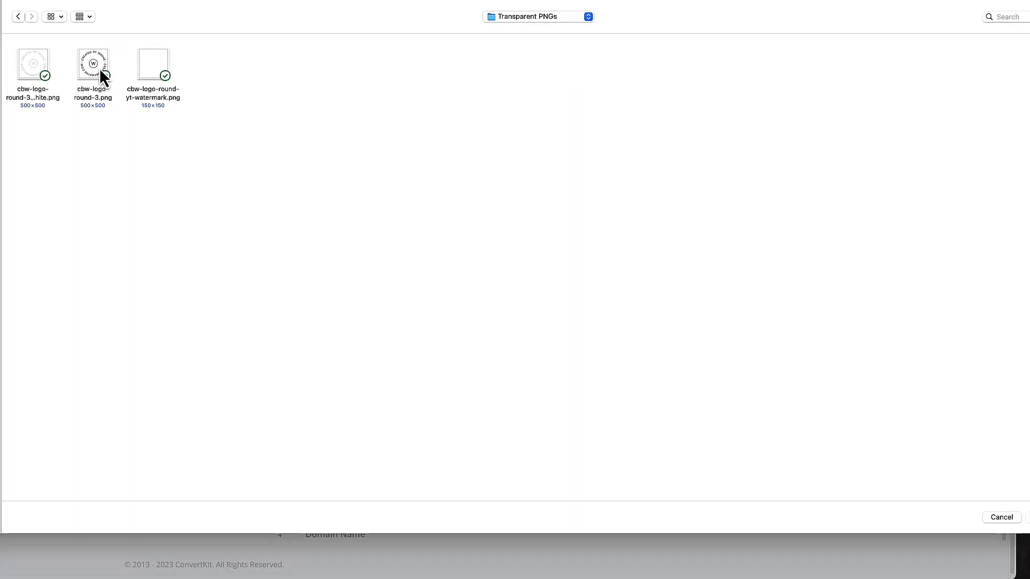
pyautogui.doubleClick(99, 68)
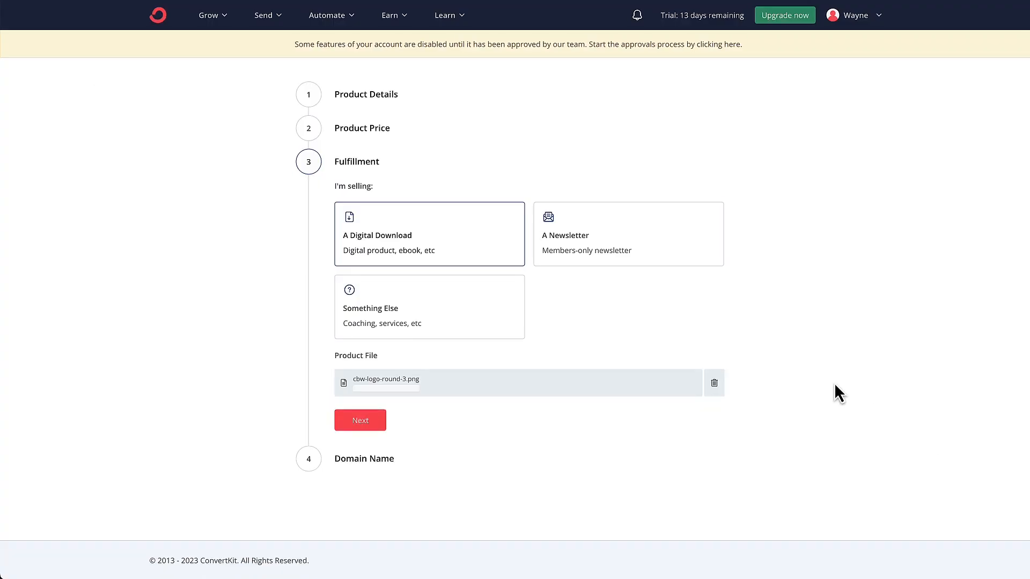
pyautogui.click(356, 429)
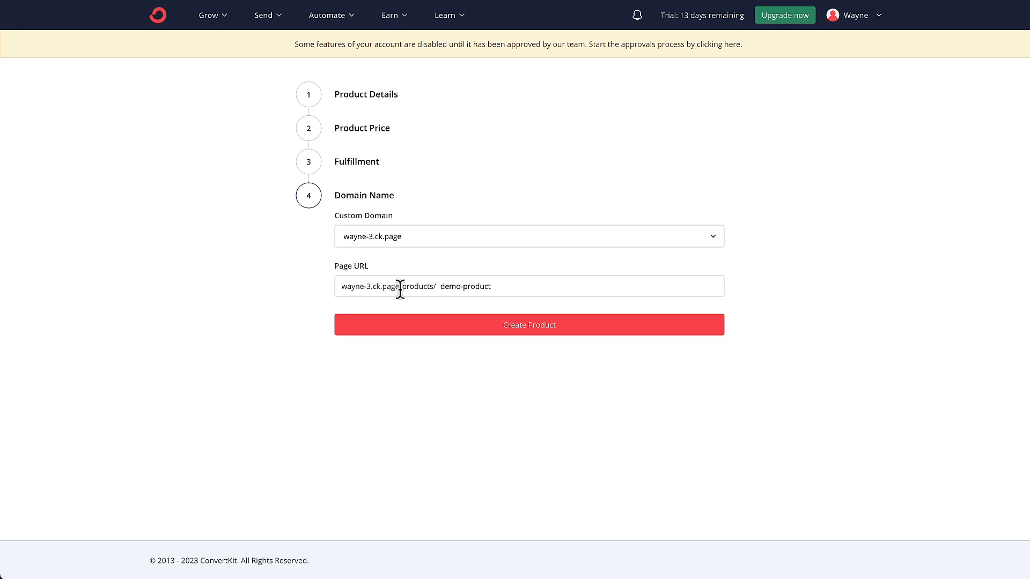
pyautogui.click(535, 333)
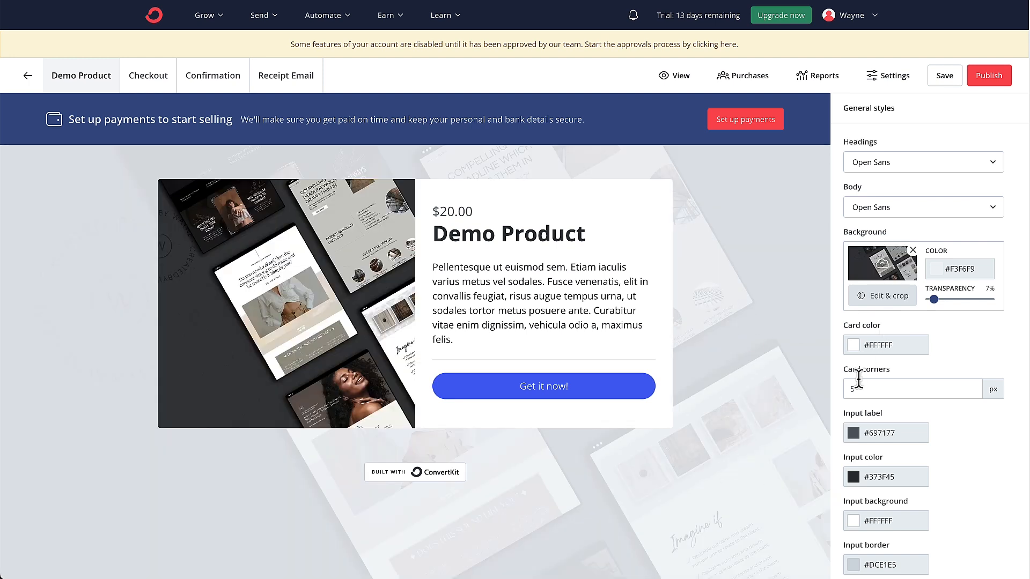
pyautogui.click(482, 235)
pyautogui.click(494, 301)
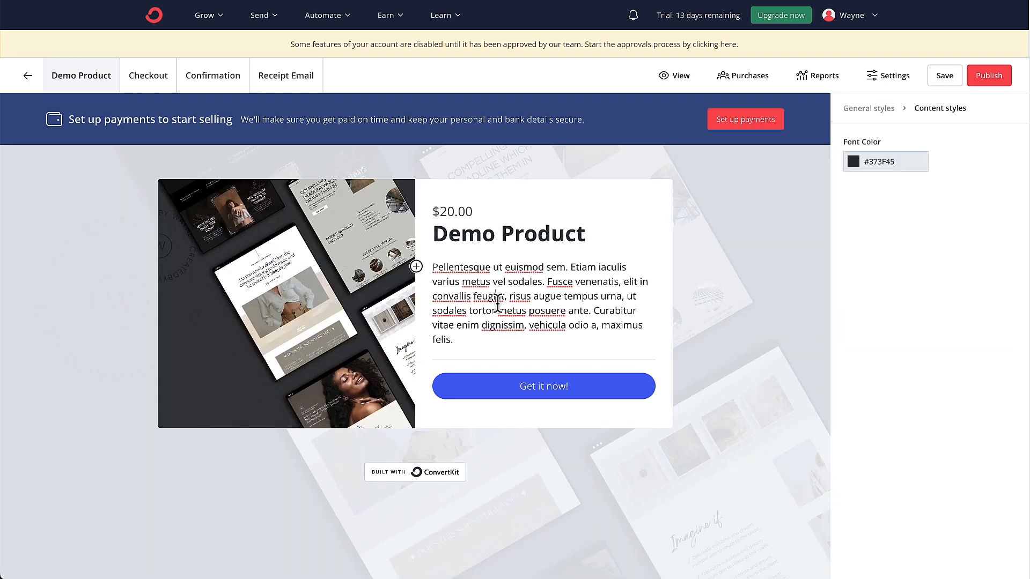
# Step: Set the background color of the "Get it now!" purchase button to red #F70004
pyautogui.click(633, 390)
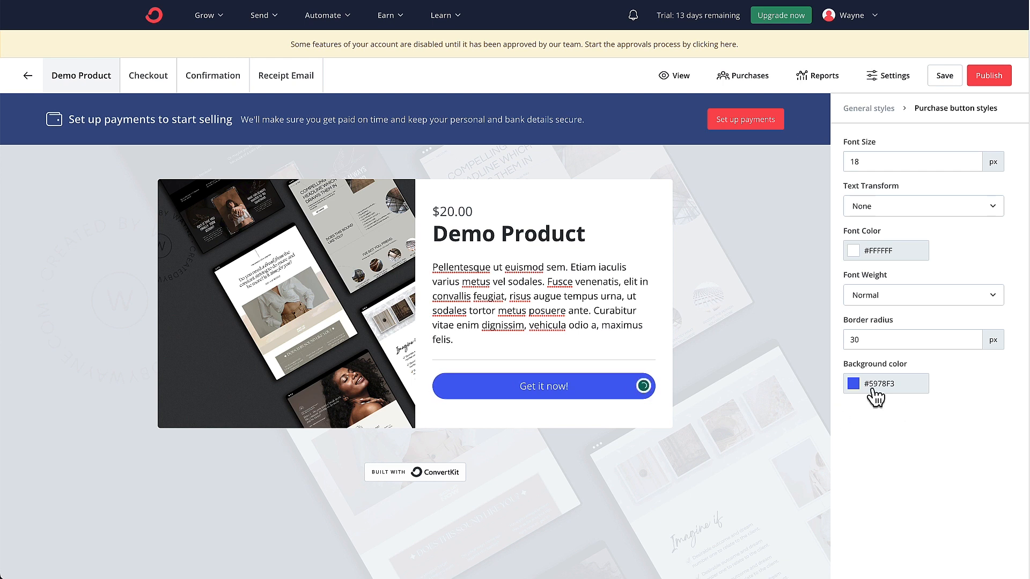
pyautogui.click(853, 384)
pyautogui.moveTo(887, 471); pyautogui.dragTo(846, 432)
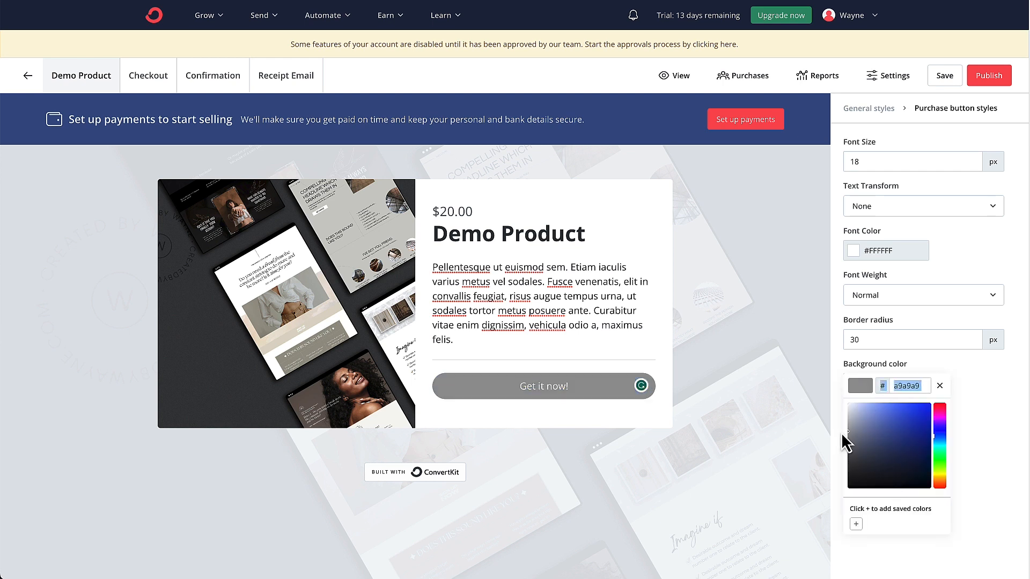
pyautogui.moveTo(935, 418); pyautogui.dragTo(943, 404)
pyautogui.moveTo(896, 436); pyautogui.dragTo(939, 405)
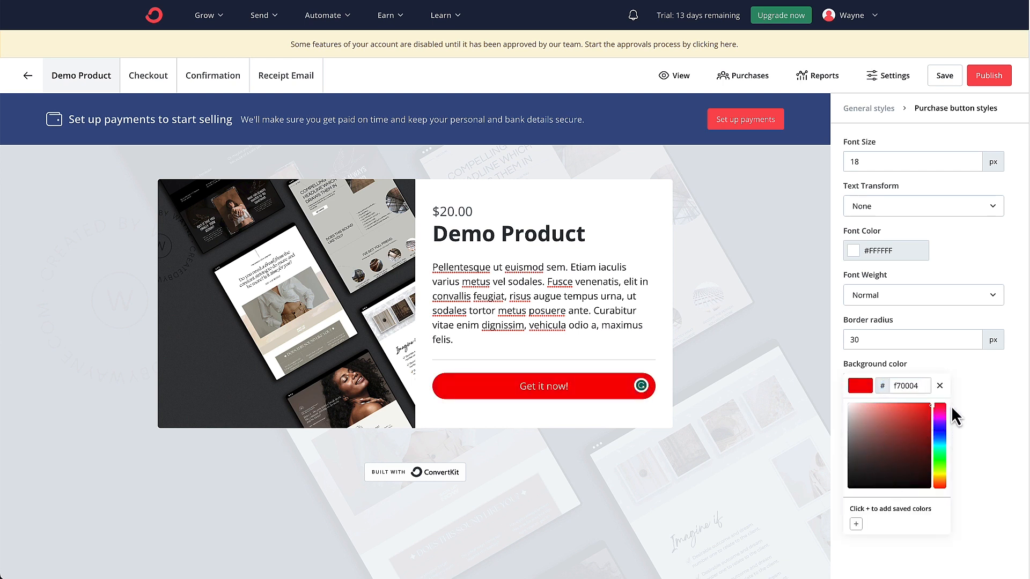
pyautogui.click(978, 382)
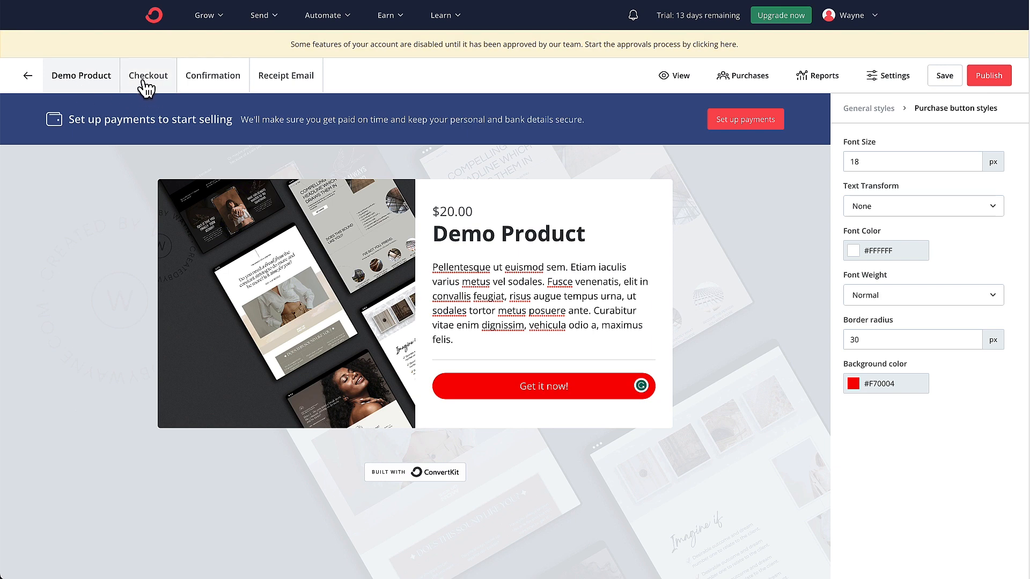
# Step: Look over the checkout page, and set the confirmation page's "Thank You!" header background color to #EB0049
pyautogui.click(145, 87)
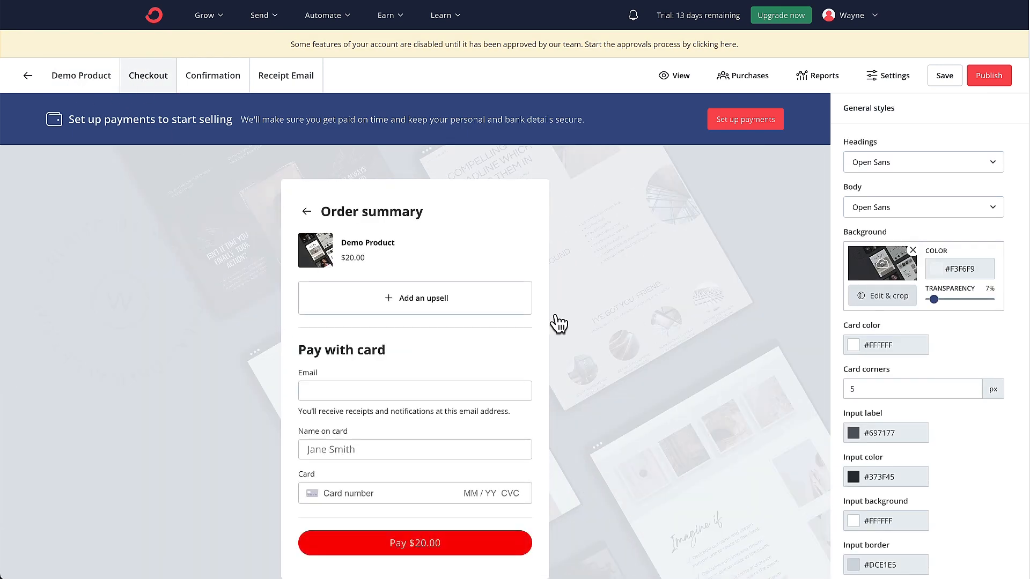
pyautogui.scroll(-2, 558, 322)
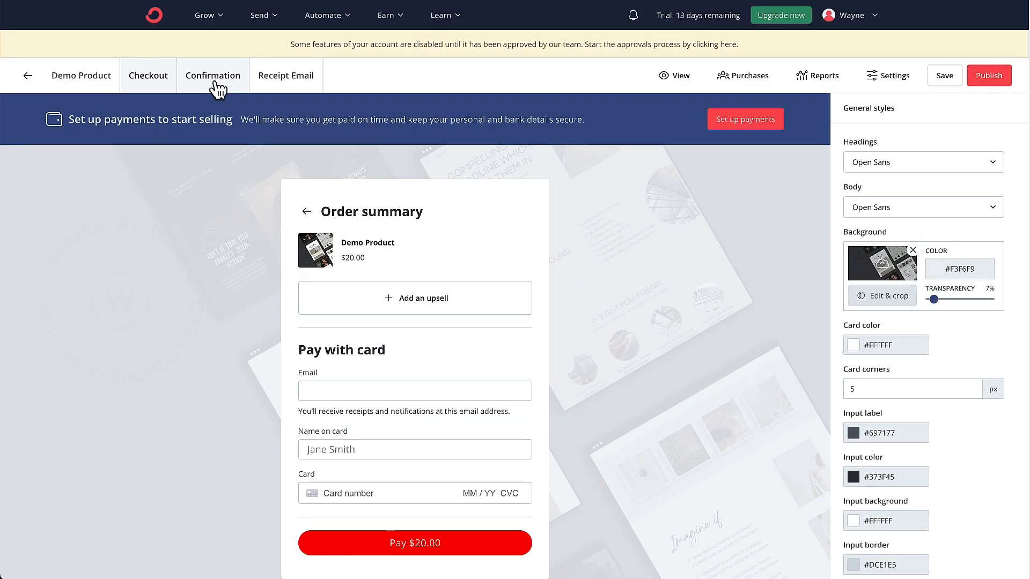
pyautogui.click(217, 89)
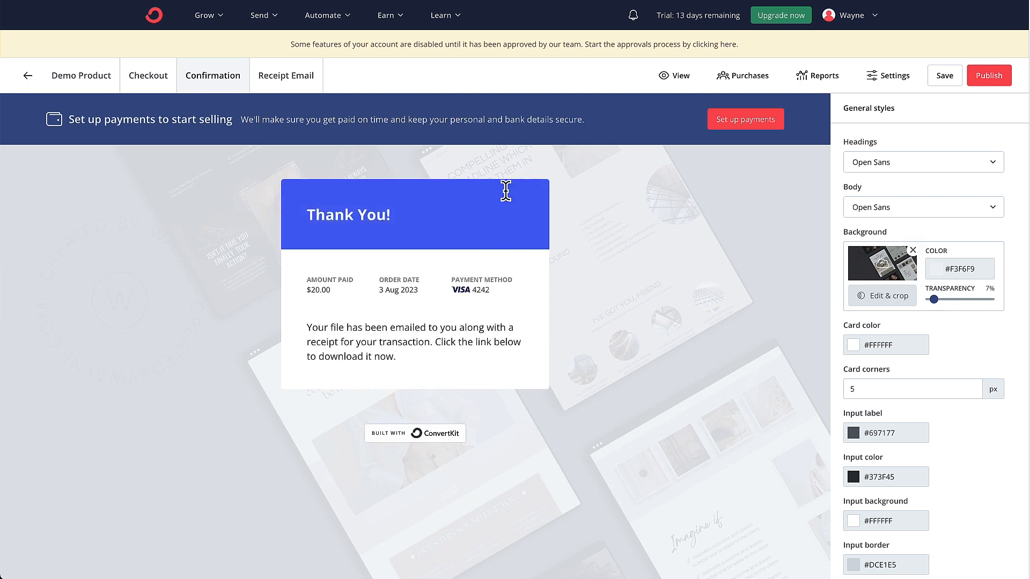
pyautogui.click(503, 223)
pyautogui.click(857, 163)
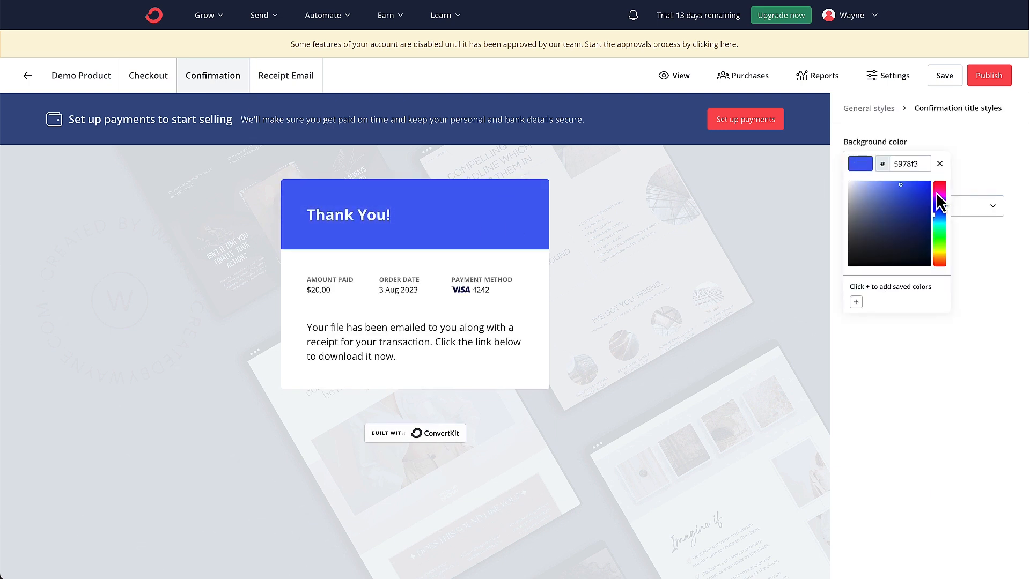
pyautogui.moveTo(936, 193)
pyautogui.mouseDown()
pyautogui.moveTo(947, 187)
pyautogui.moveTo(934, 188)
pyautogui.mouseUp()
pyautogui.click(736, 320)
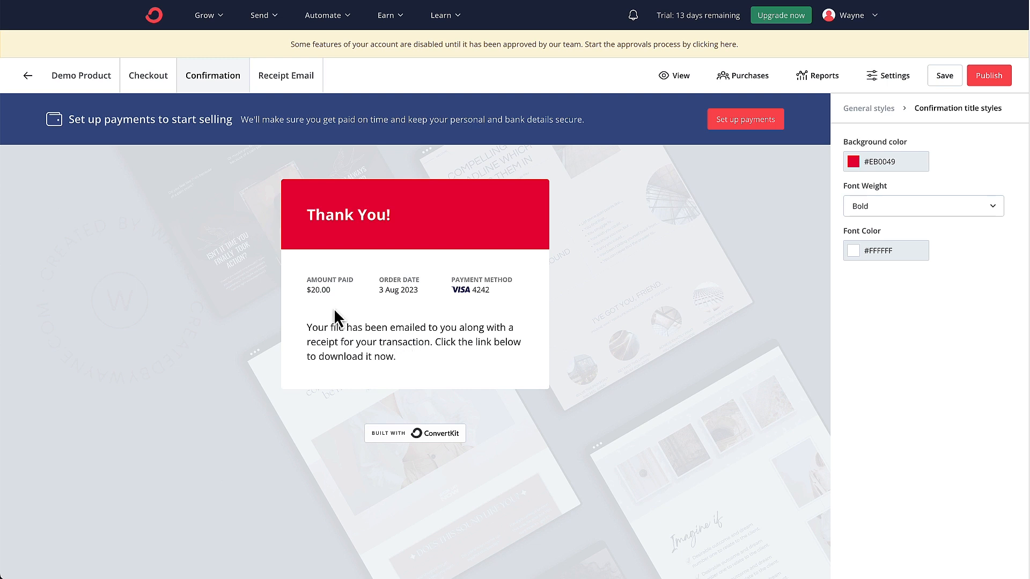
# Step: Examine the receipt email's layout and insertable elements, and revisit the product, checkout and confirmation pages
pyautogui.click(284, 89)
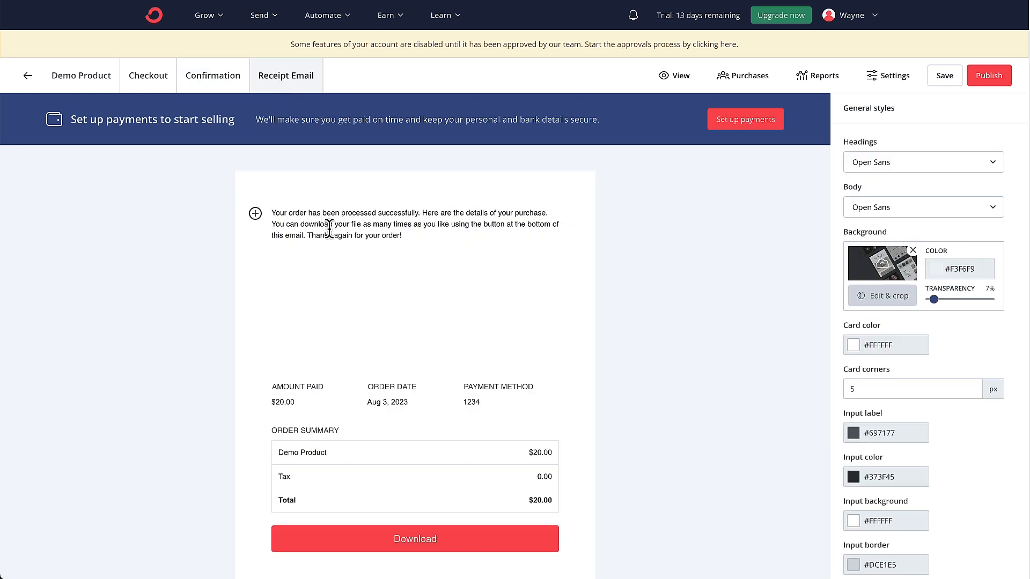
pyautogui.click(256, 214)
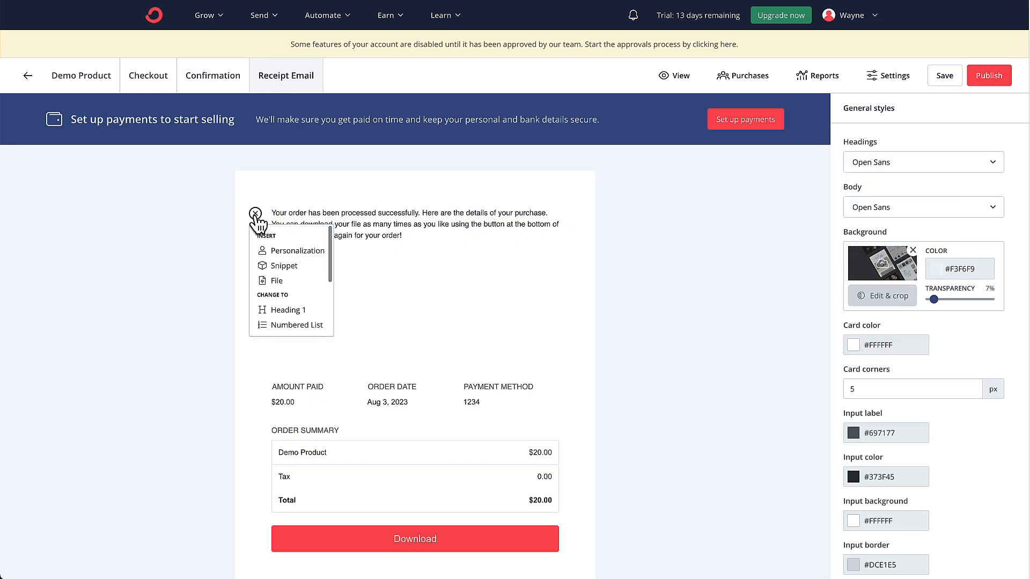
pyautogui.scroll(-3, 295, 292)
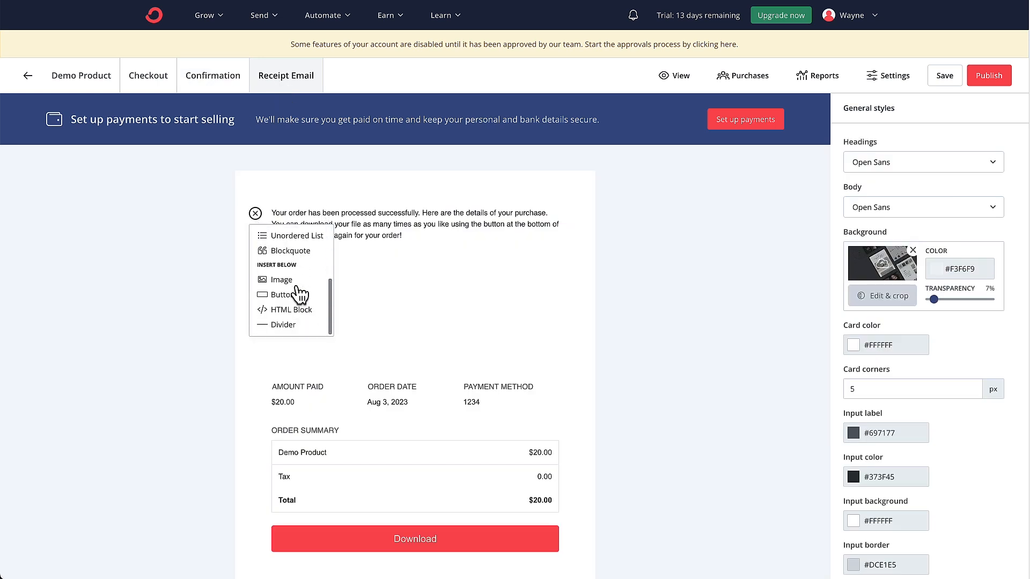
pyautogui.click(395, 271)
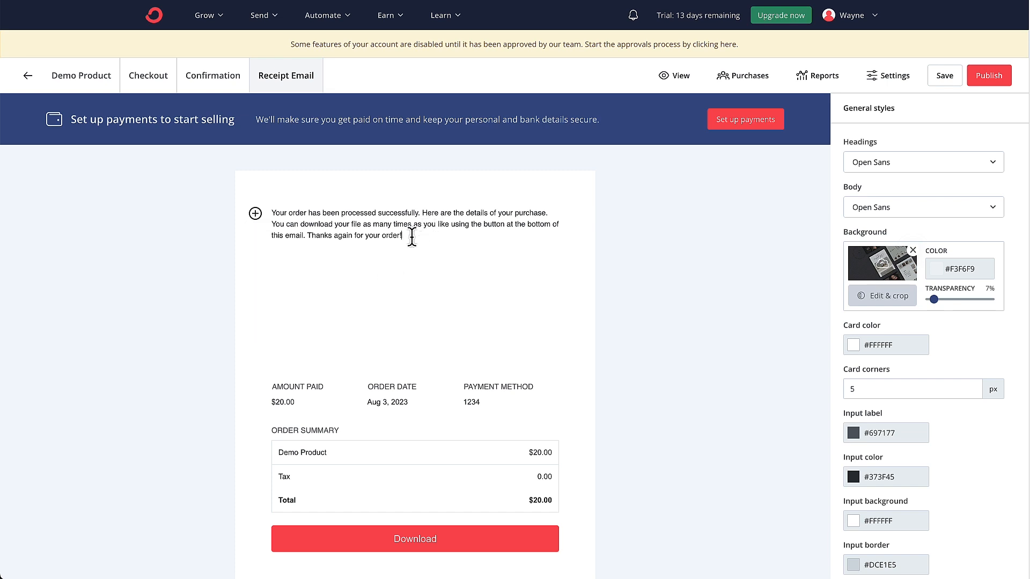
pyautogui.scroll(-1, 474, 231)
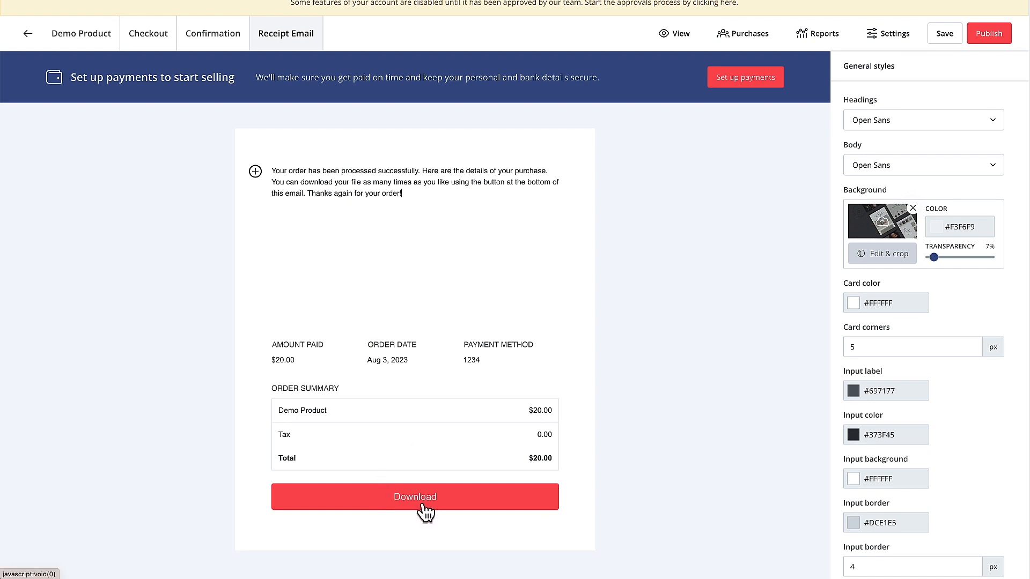
pyautogui.scroll(1, 425, 512)
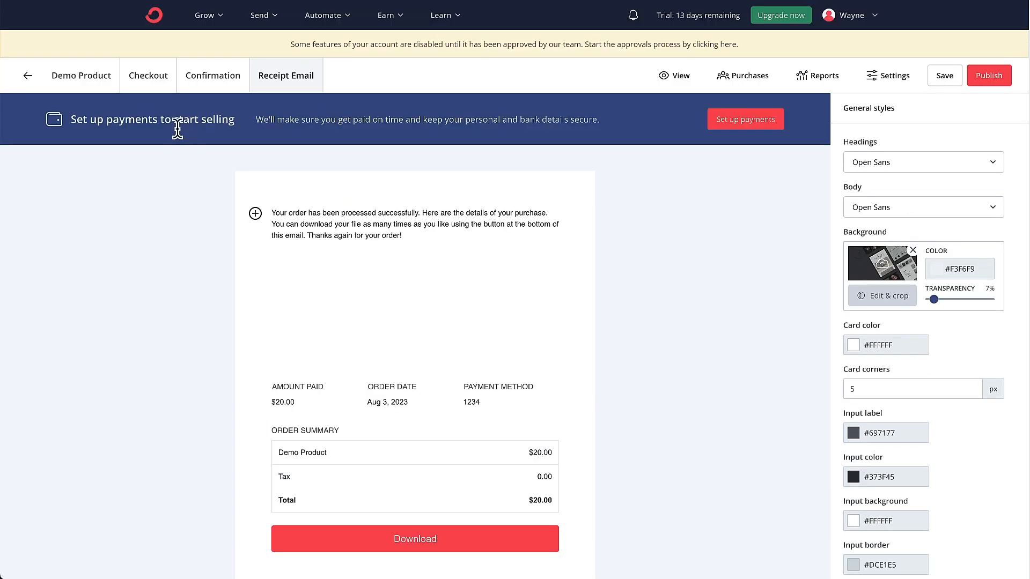
pyautogui.click(96, 83)
pyautogui.click(151, 84)
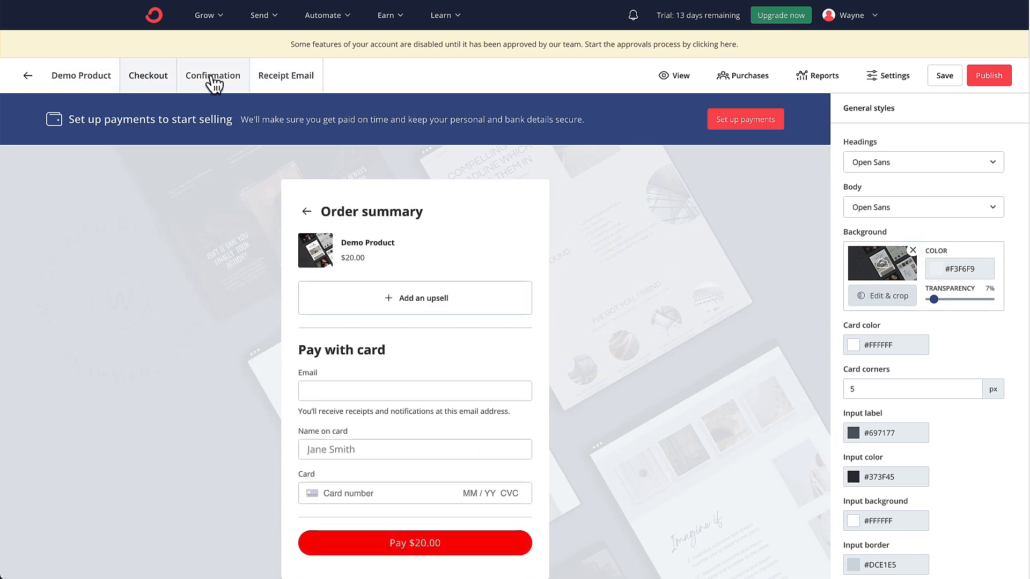
pyautogui.click(212, 83)
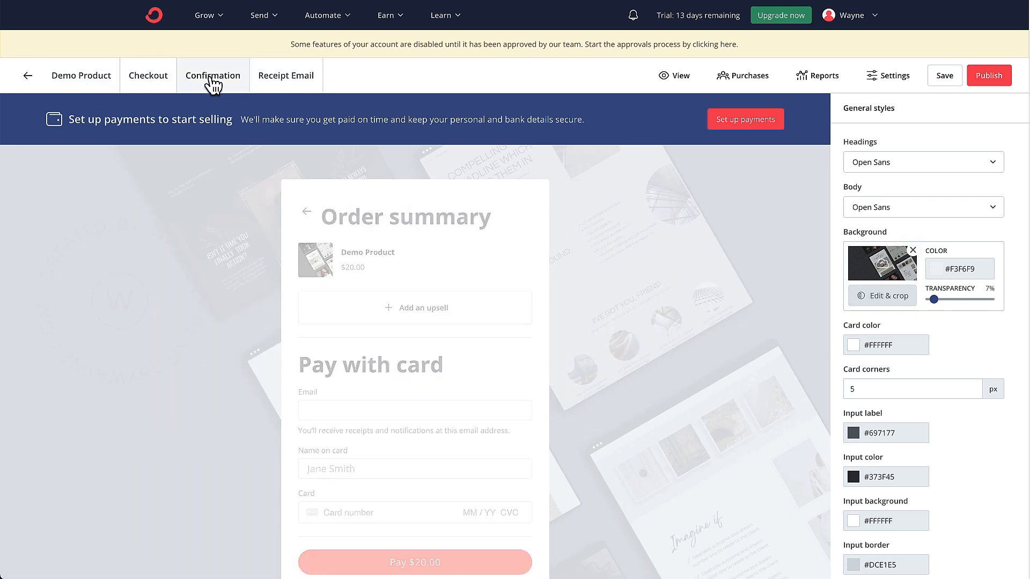
pyautogui.click(300, 88)
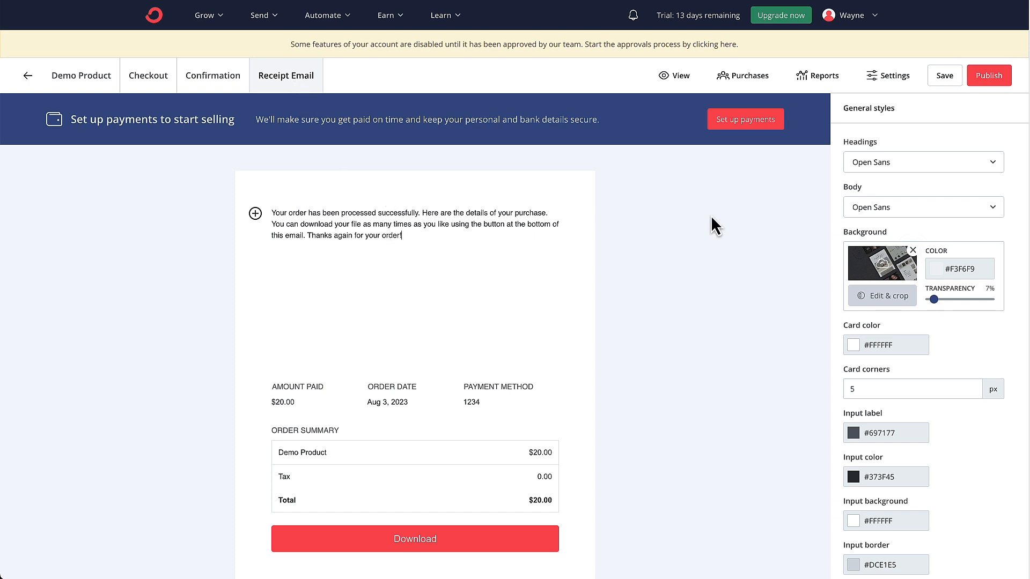
# Step: Start the payment setup as an individual, continue to email address management for confirmation, and publish Demo Product
pyautogui.click(989, 75)
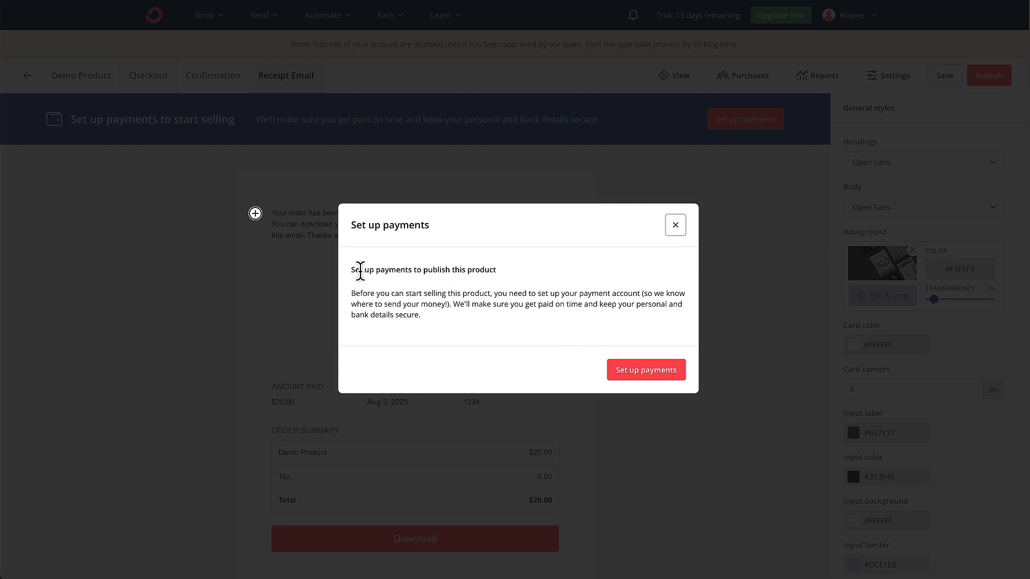
pyautogui.click(676, 226)
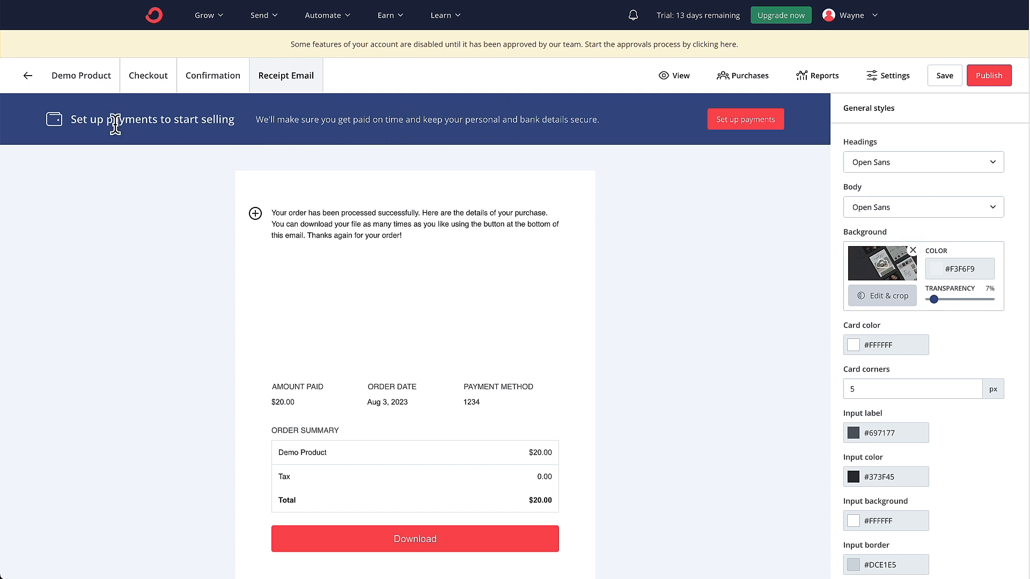
pyautogui.click(752, 123)
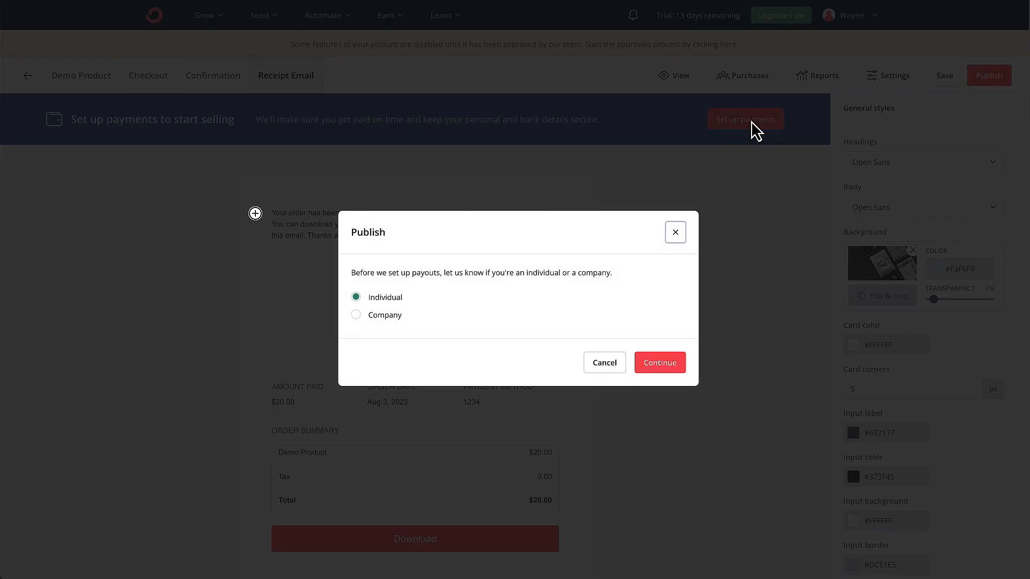
pyautogui.click(659, 365)
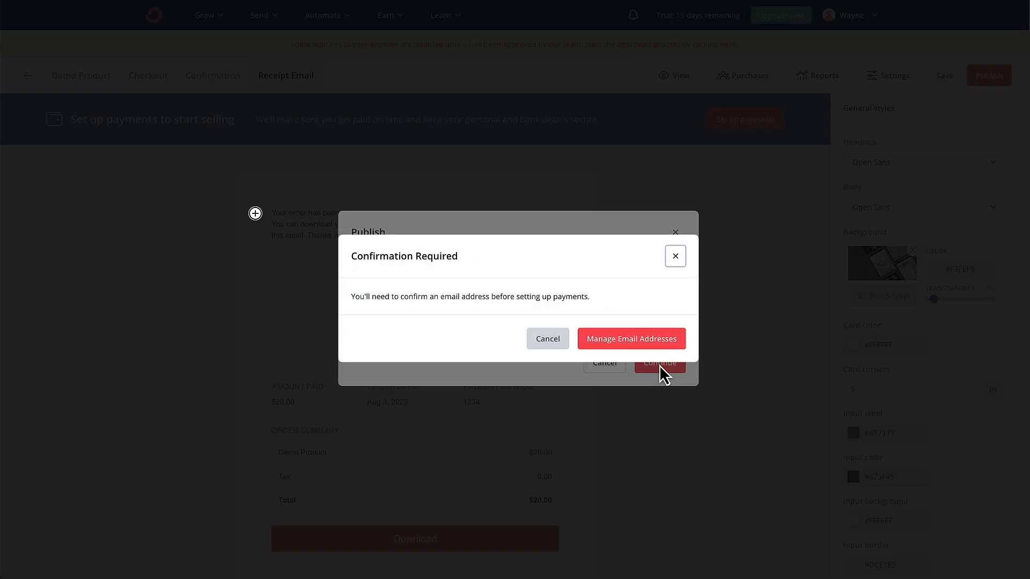
pyautogui.click(624, 341)
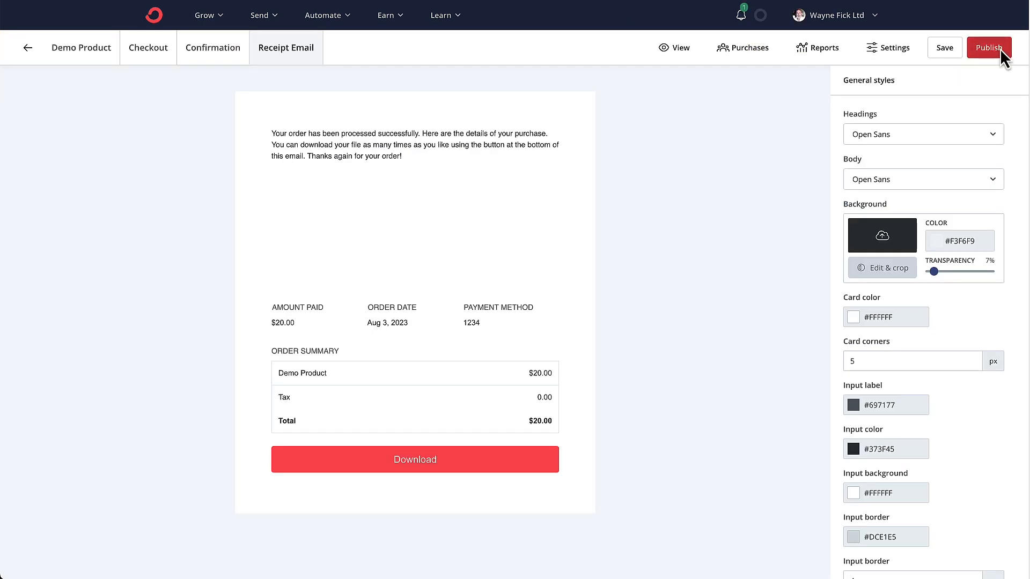
pyautogui.click(1002, 54)
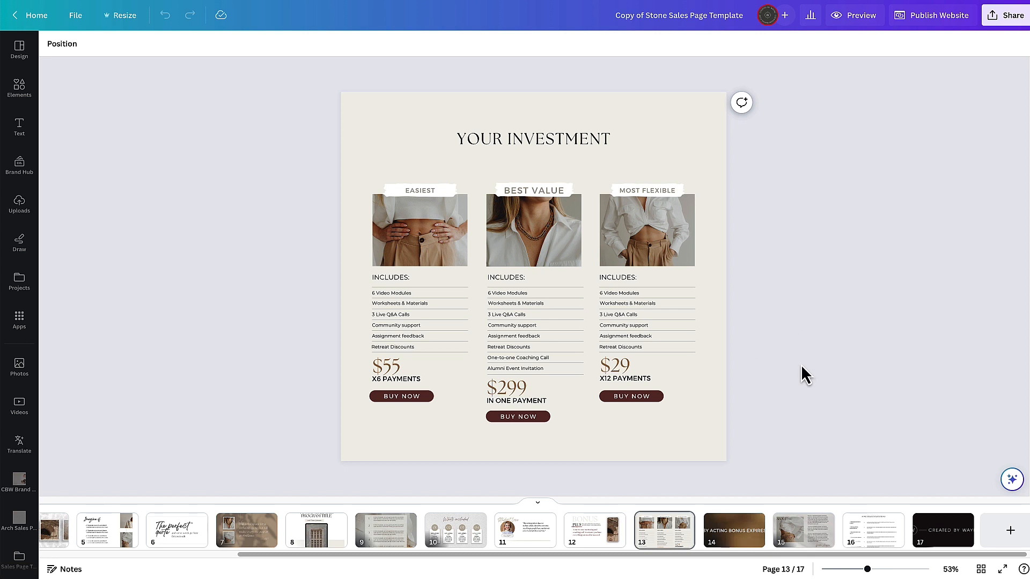
# Step: In Canva, link the Easiest plan's BUY NOW text to the copied product page URL ending in /products/demo-product and remove its underline
pyautogui.rightClick(406, 398)
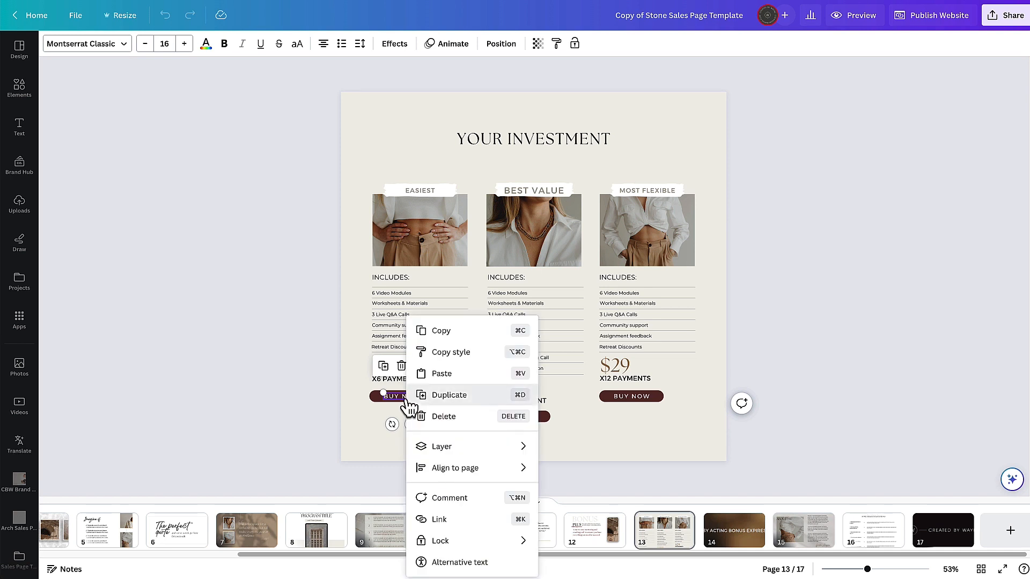
pyautogui.click(477, 521)
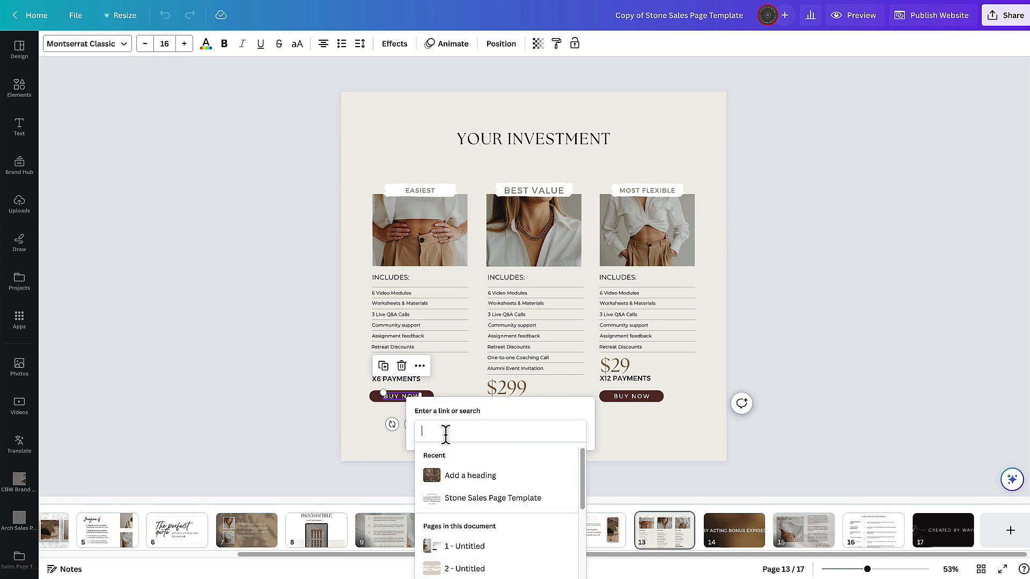
pyautogui.hotkey('ctrl', 'v')
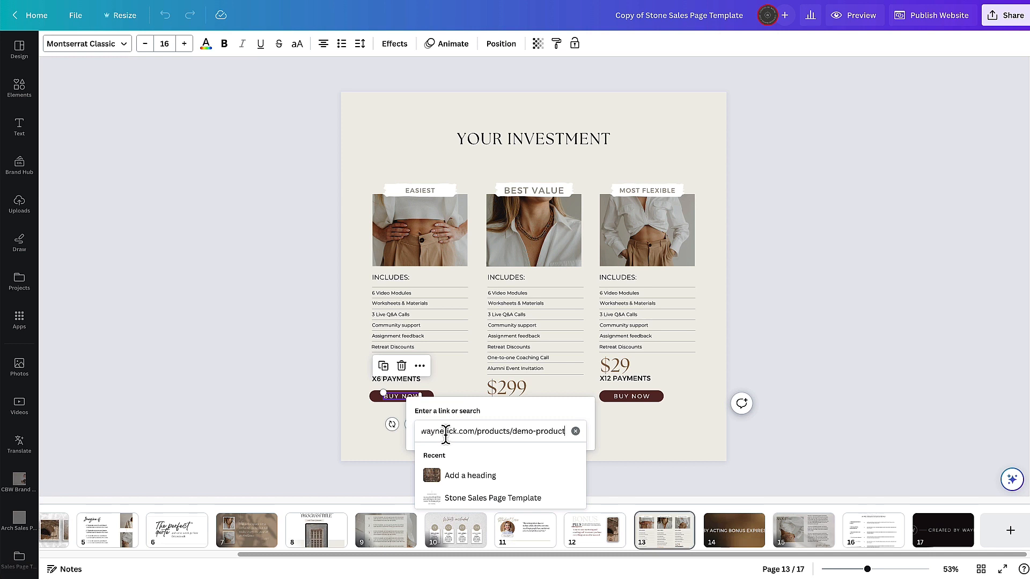
pyautogui.press('Return')
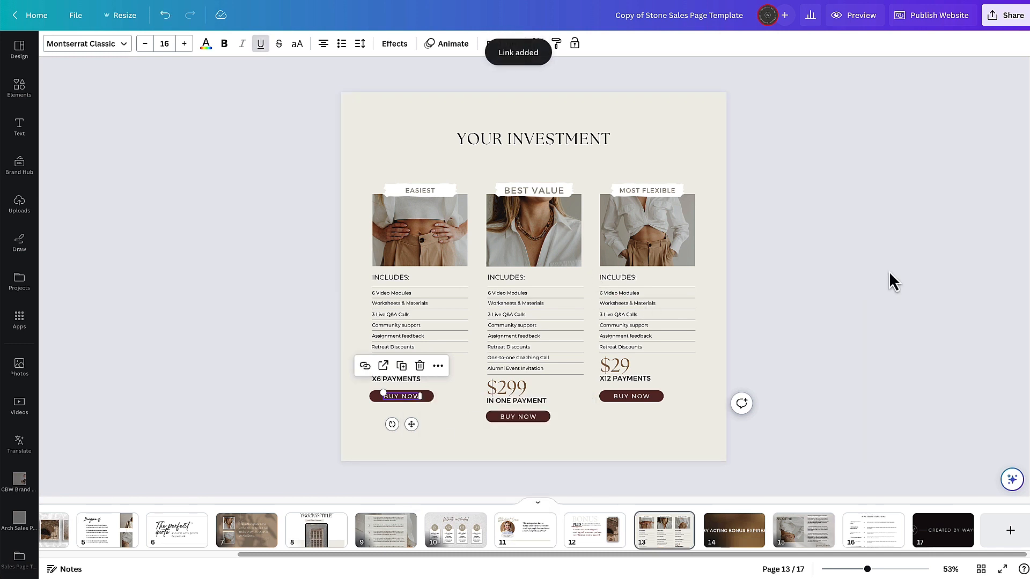
pyautogui.click(803, 299)
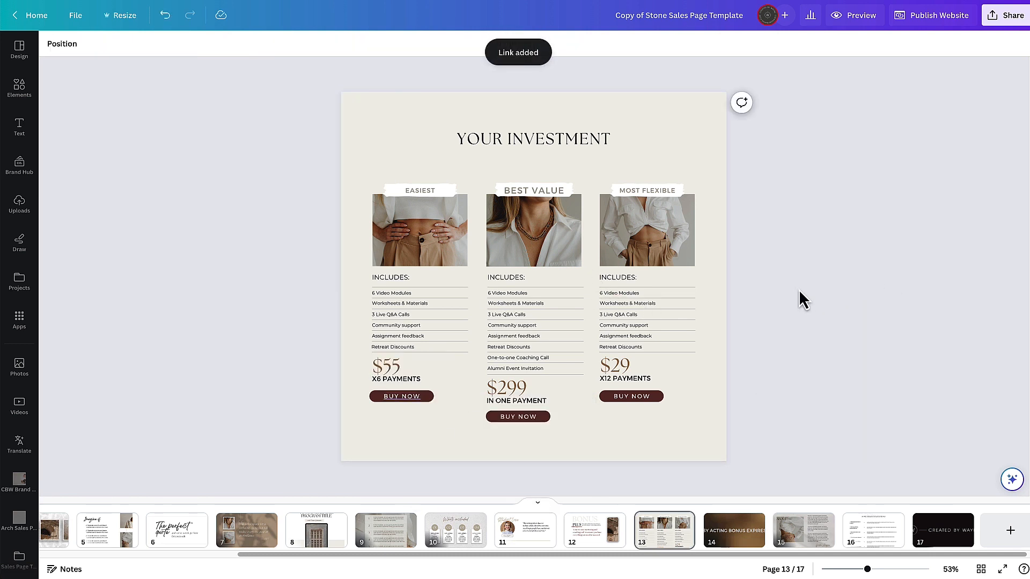
pyautogui.doubleClick(403, 397)
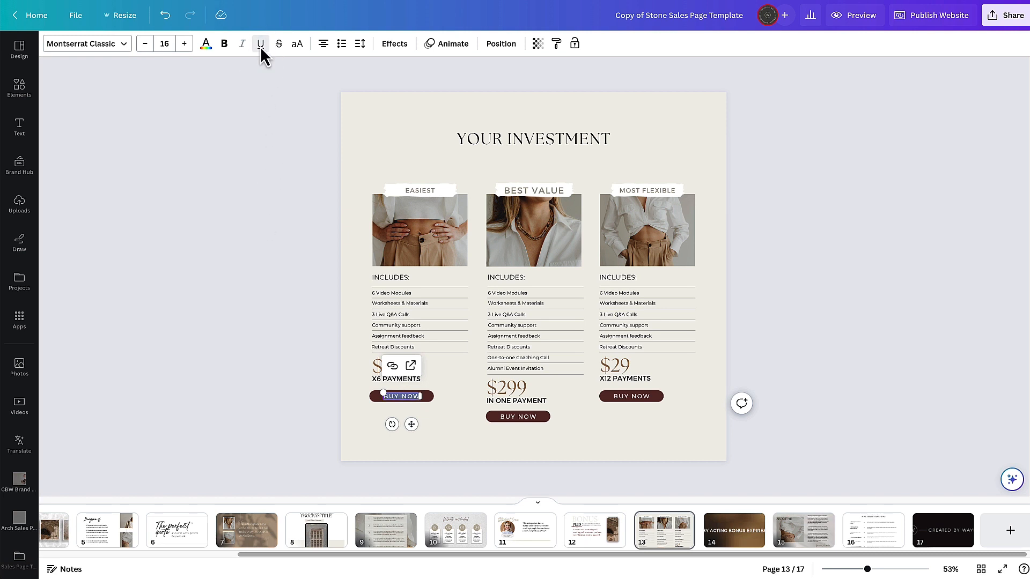
pyautogui.click(869, 248)
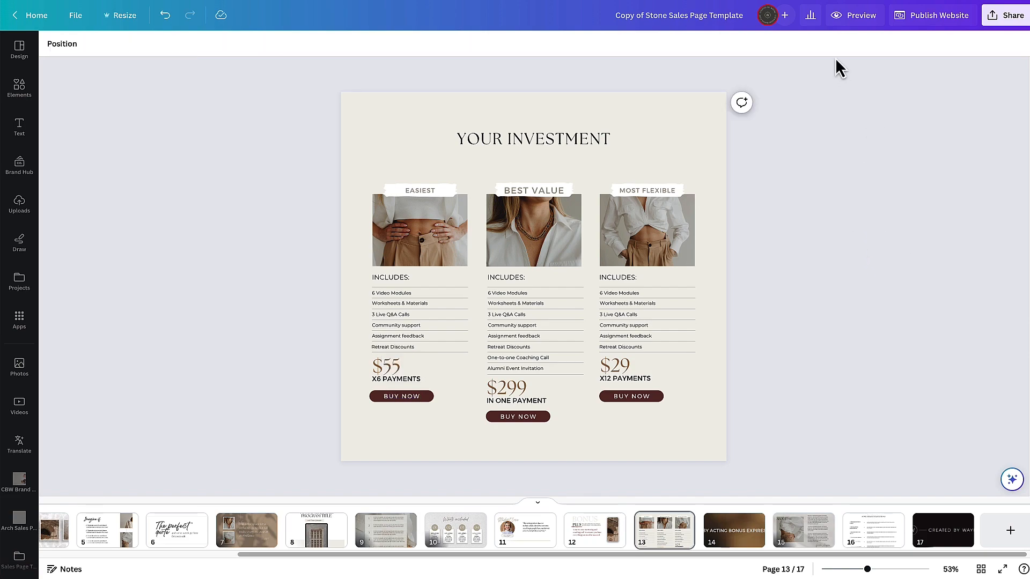
# Step: Preview the sales page website, test the Easiest plan's BUY NOW link, and proceed with "Get it now!" on the product page
pyautogui.click(861, 16)
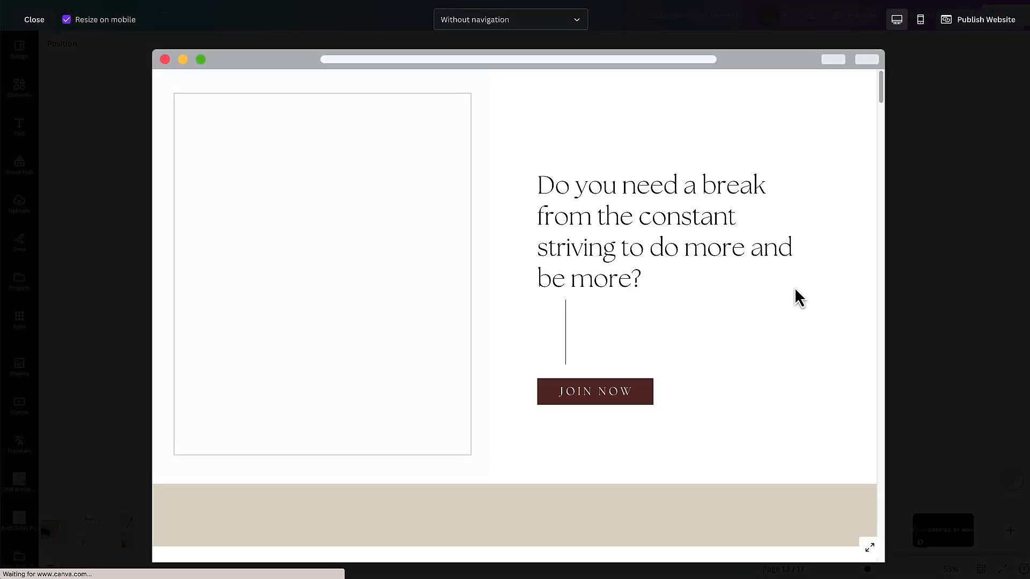
pyautogui.moveTo(883, 105); pyautogui.dragTo(891, 464)
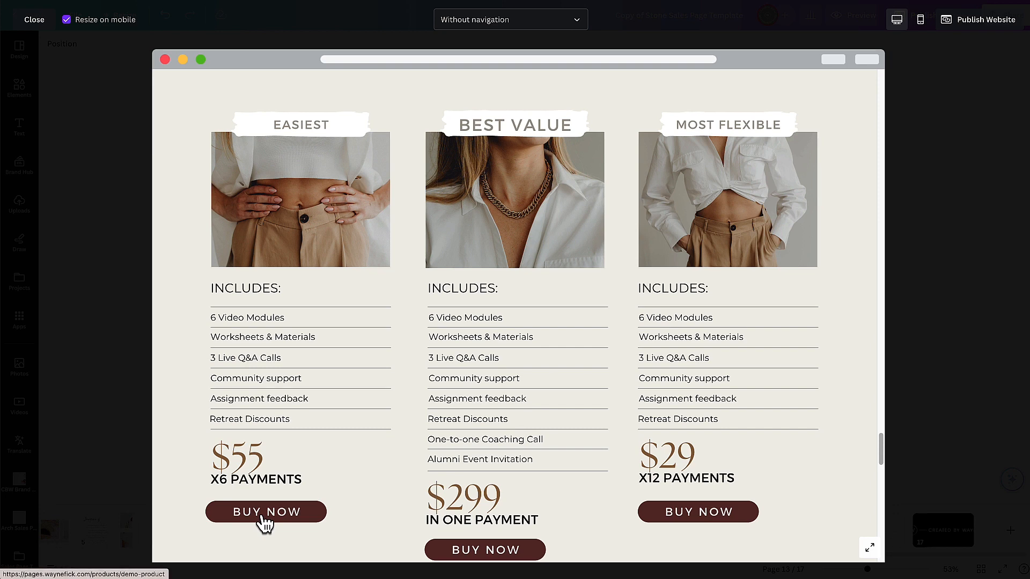
pyautogui.click(262, 517)
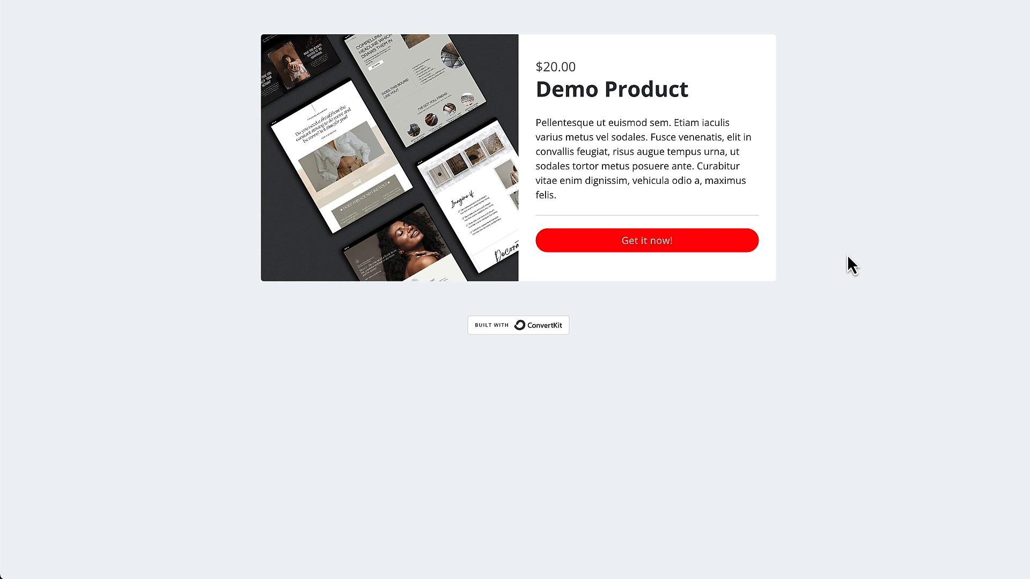
pyautogui.click(641, 250)
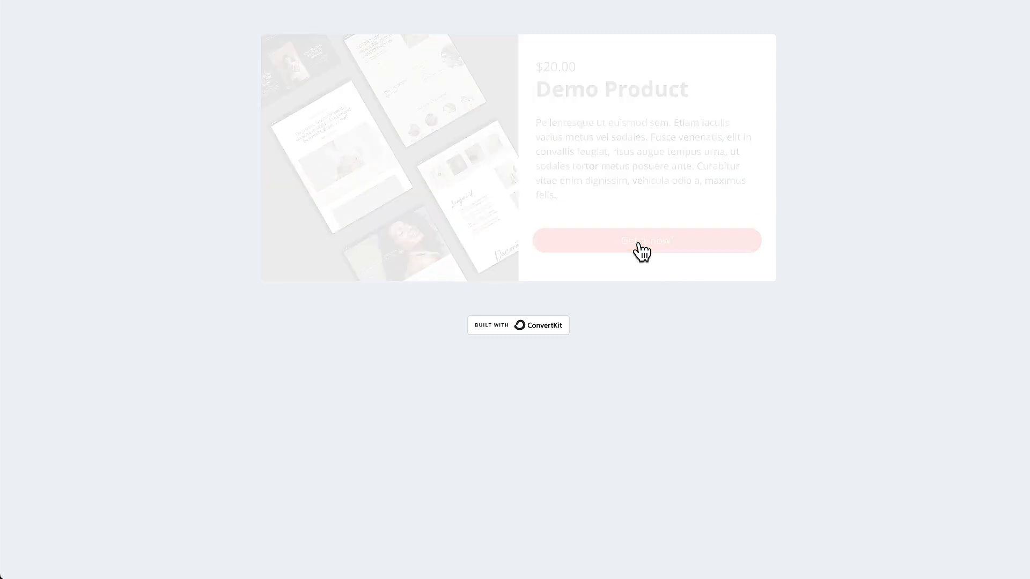